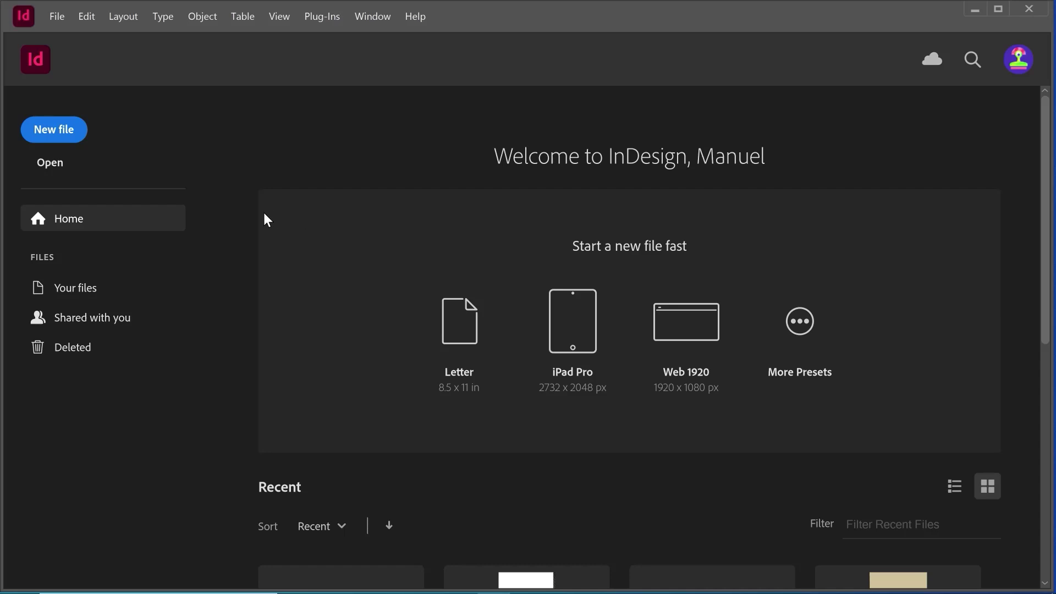
Check the measurement units in the new document settings and leave without creating a document.
{"action": "left_click", "coordinate": [50, 134]}
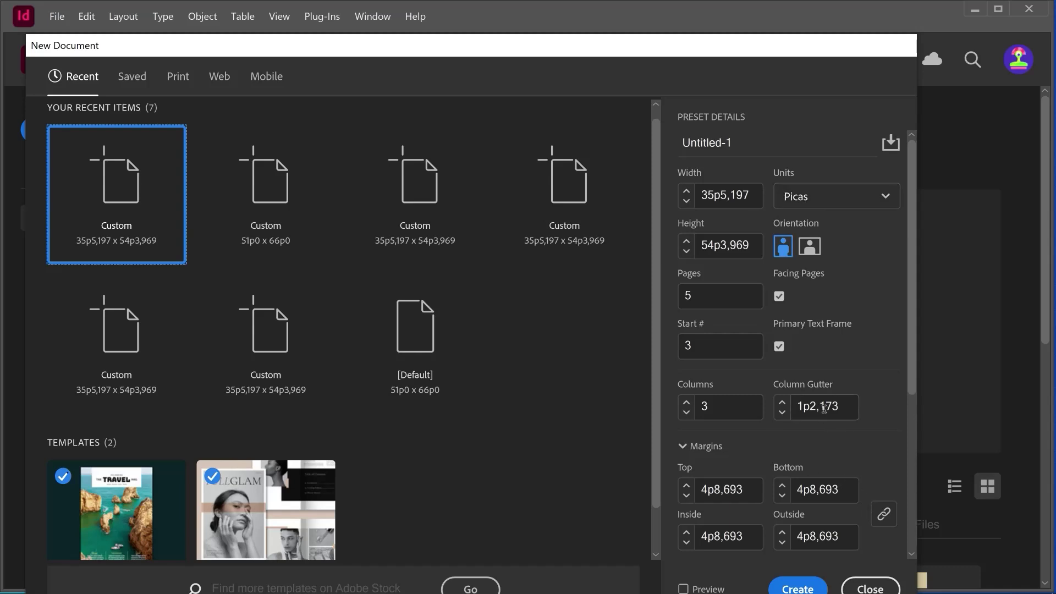
{"action": "left_click", "coordinate": [862, 589]}
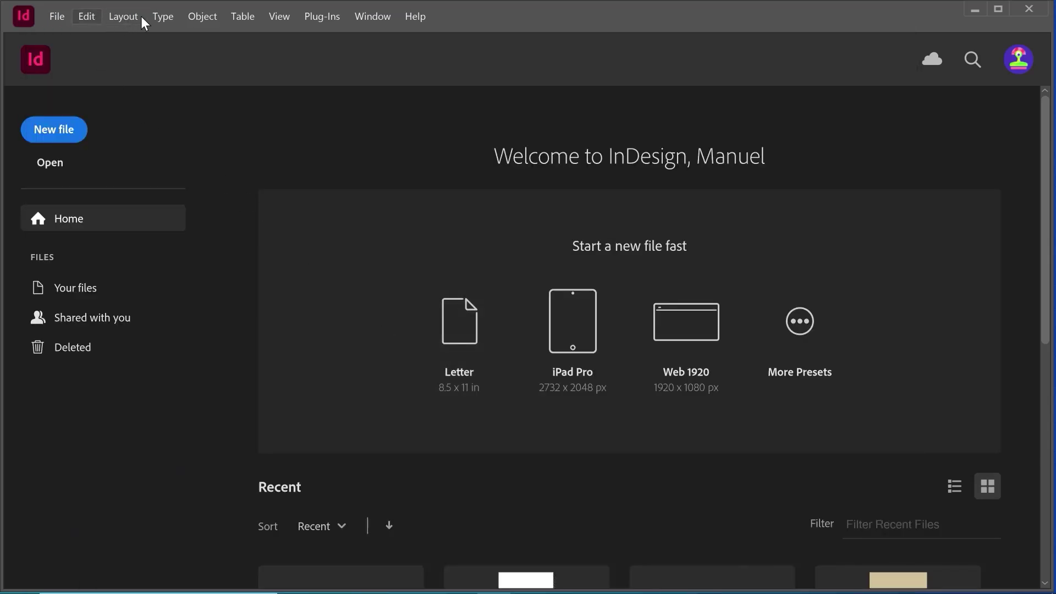
Set both the horizontal and vertical ruler units to Centimeters in the Units & Increments preferences.
{"action": "left_click", "coordinate": [87, 18]}
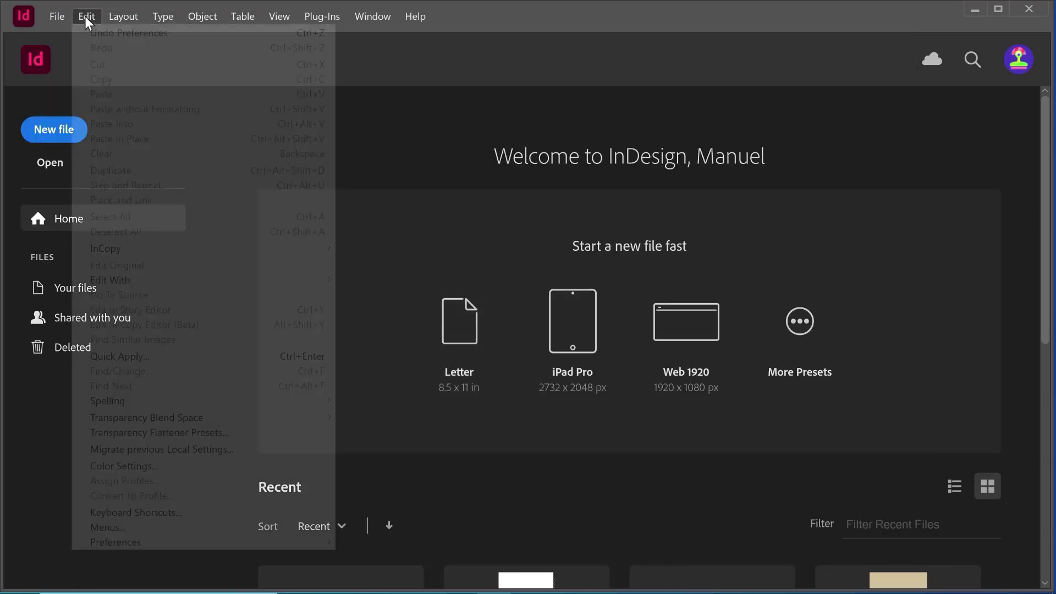
{"action": "mouse_move", "coordinate": [112, 542]}
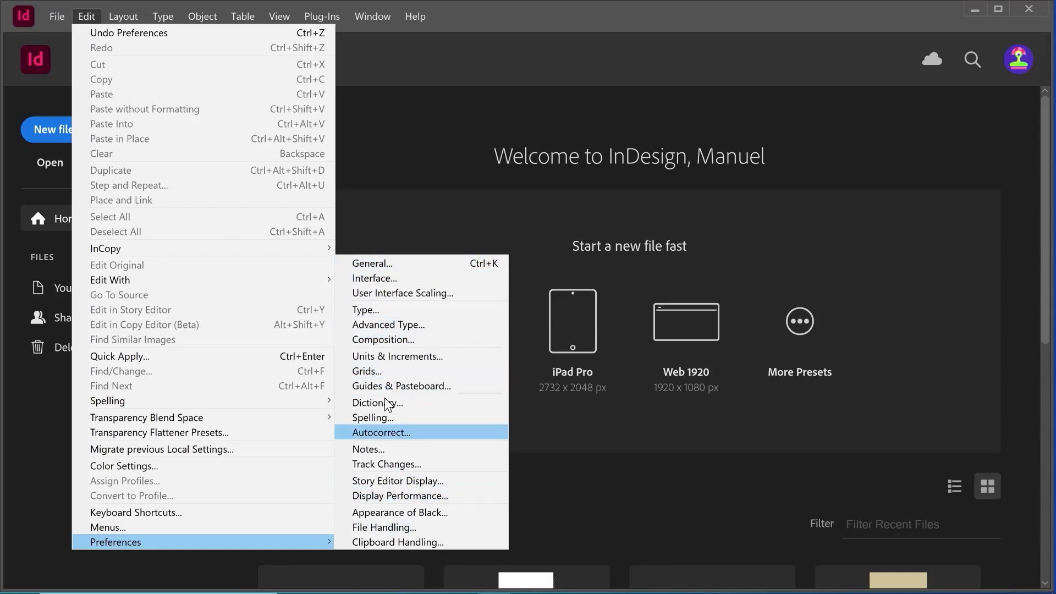
{"action": "left_click", "coordinate": [381, 265]}
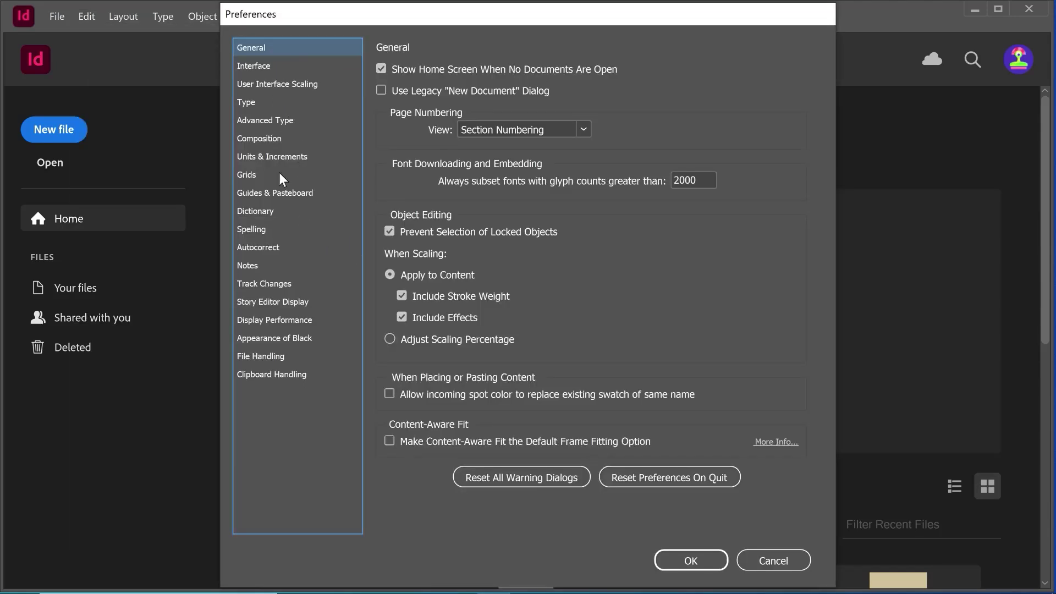
{"action": "left_click_drag", "start_coordinate": [425, 14], "coordinate": [388, 19]}
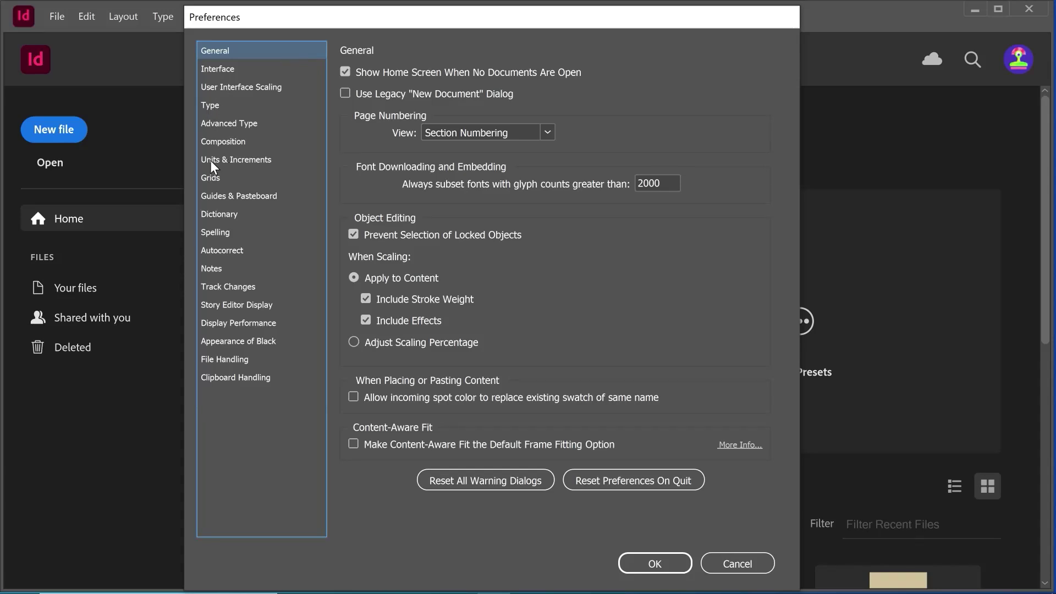
{"action": "left_click", "coordinate": [240, 160]}
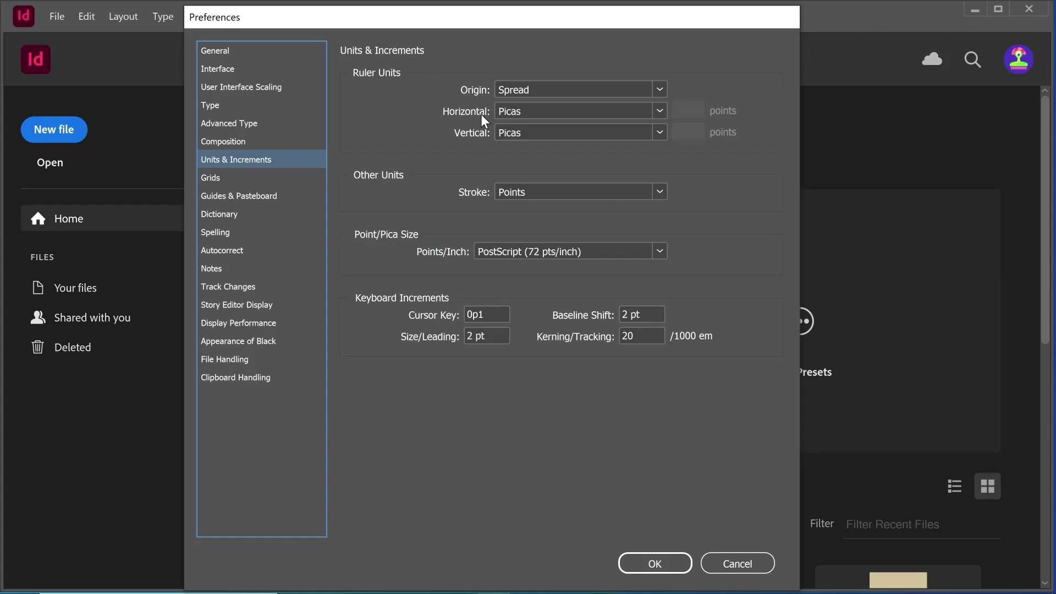
{"action": "left_click", "coordinate": [659, 111]}
{"action": "left_click", "coordinate": [544, 215]}
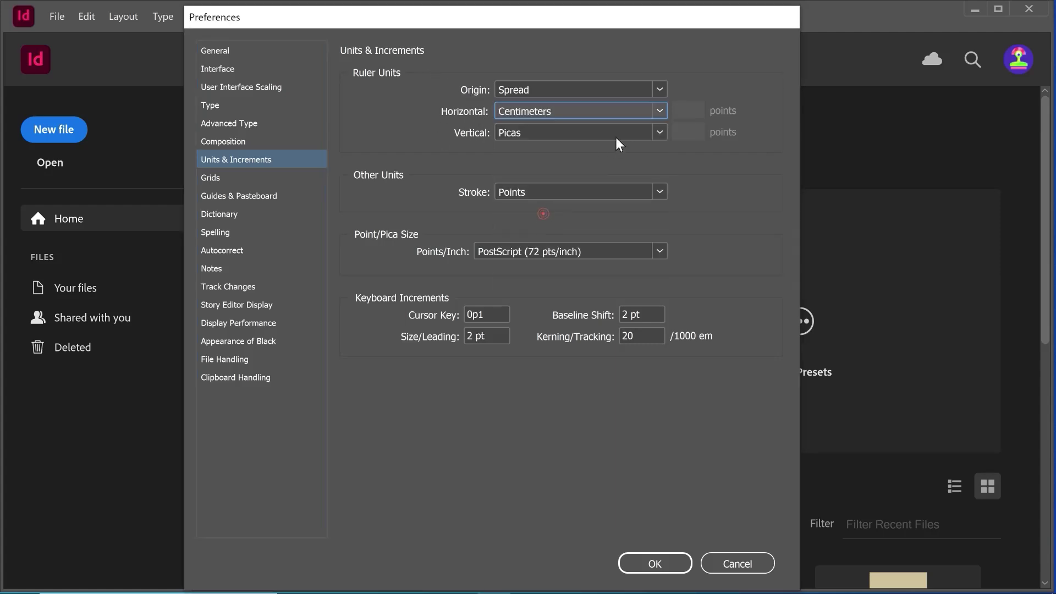
{"action": "left_click", "coordinate": [647, 138]}
{"action": "left_click", "coordinate": [549, 236]}
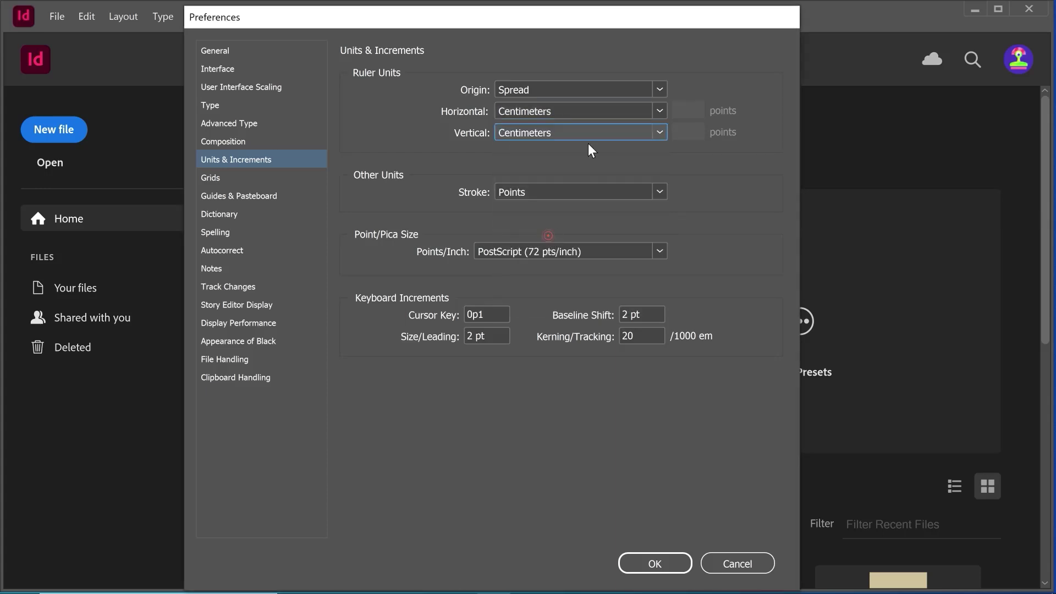
Review the available ruler origin and stroke unit options, keep Spread and Points, and apply the preferences.
{"action": "left_click", "coordinate": [661, 88]}
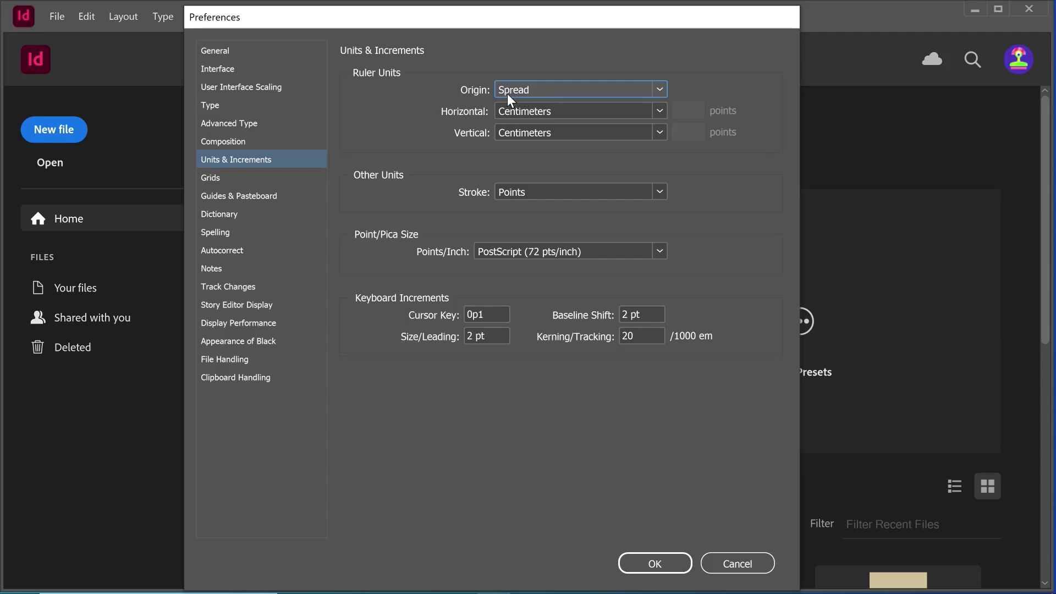
{"action": "left_click", "coordinate": [531, 92]}
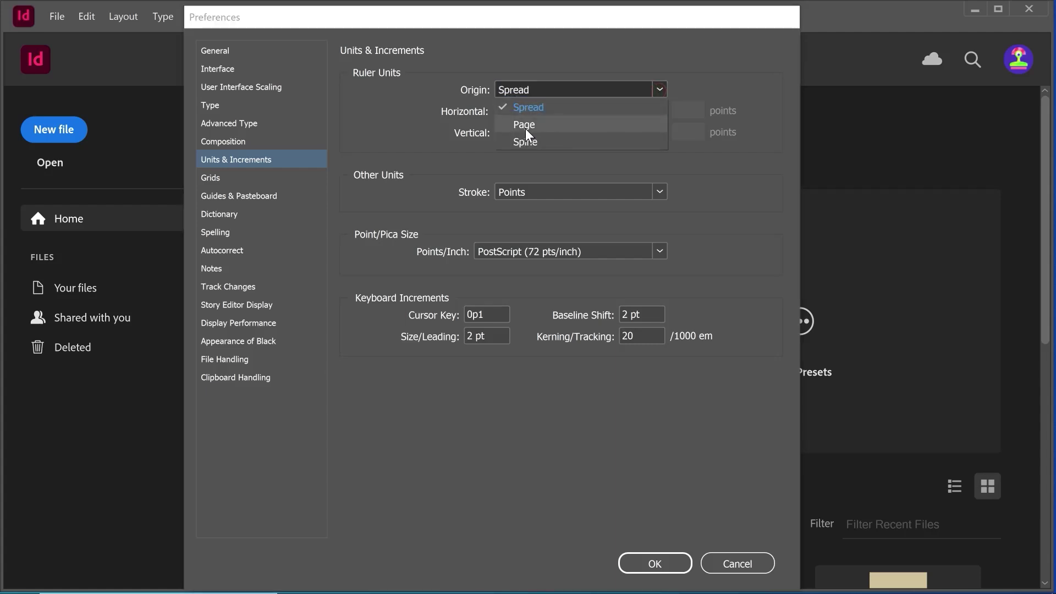
{"action": "left_click", "coordinate": [406, 189]}
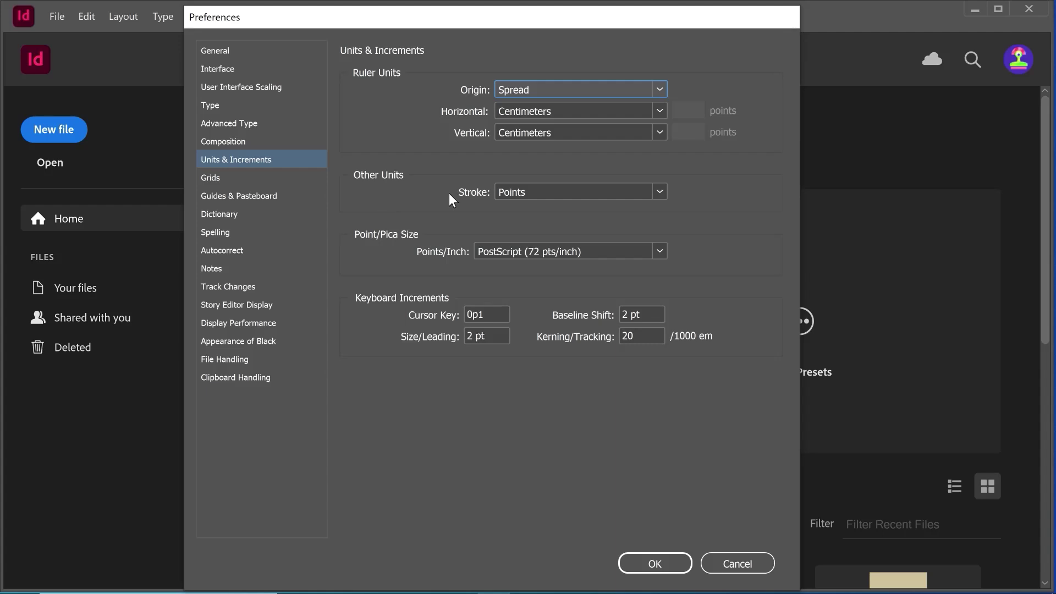
{"action": "left_click", "coordinate": [659, 191]}
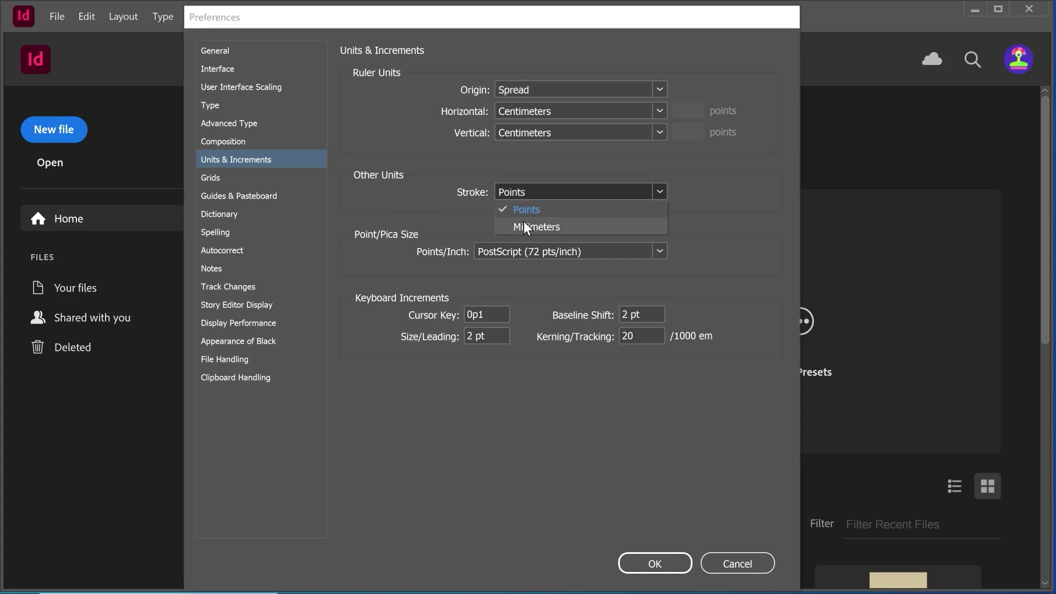
{"action": "left_click", "coordinate": [661, 190]}
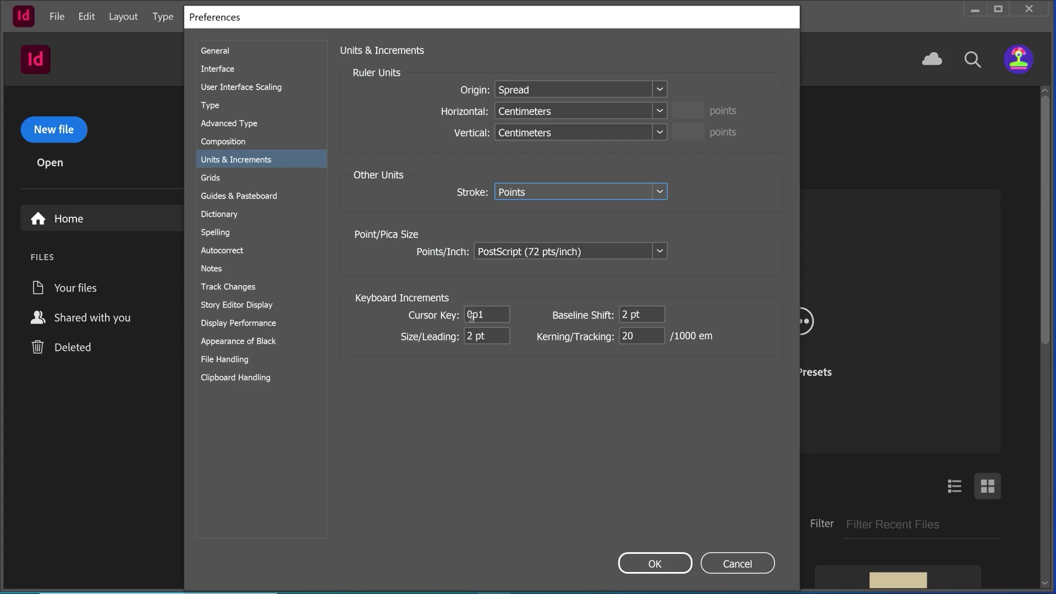
{"action": "left_click", "coordinate": [657, 562]}
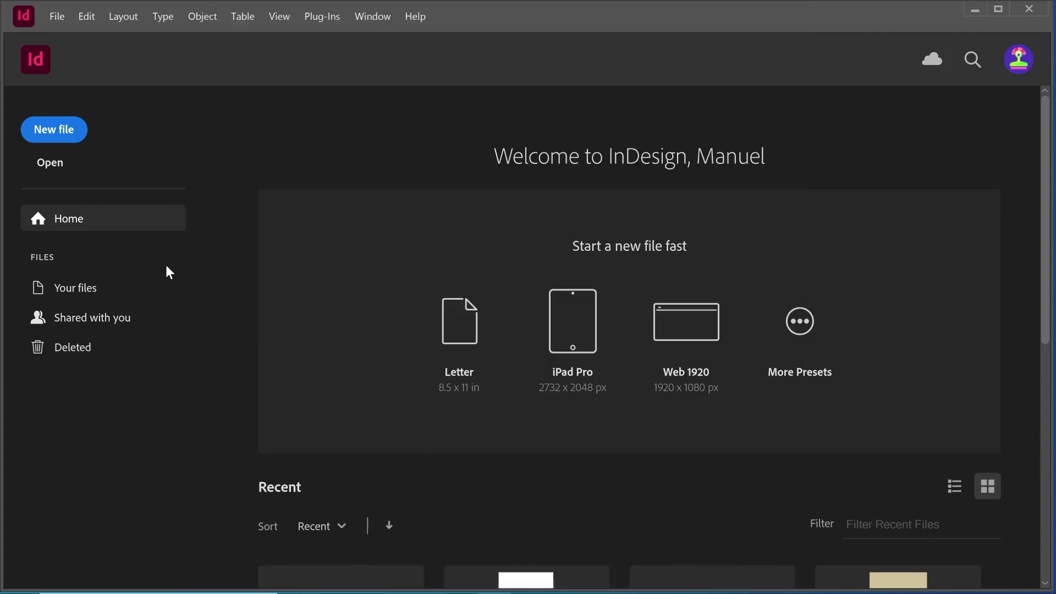
Check the page size, gutter and margin units in the new document settings, and leave without creating a document.
{"action": "left_click", "coordinate": [53, 131]}
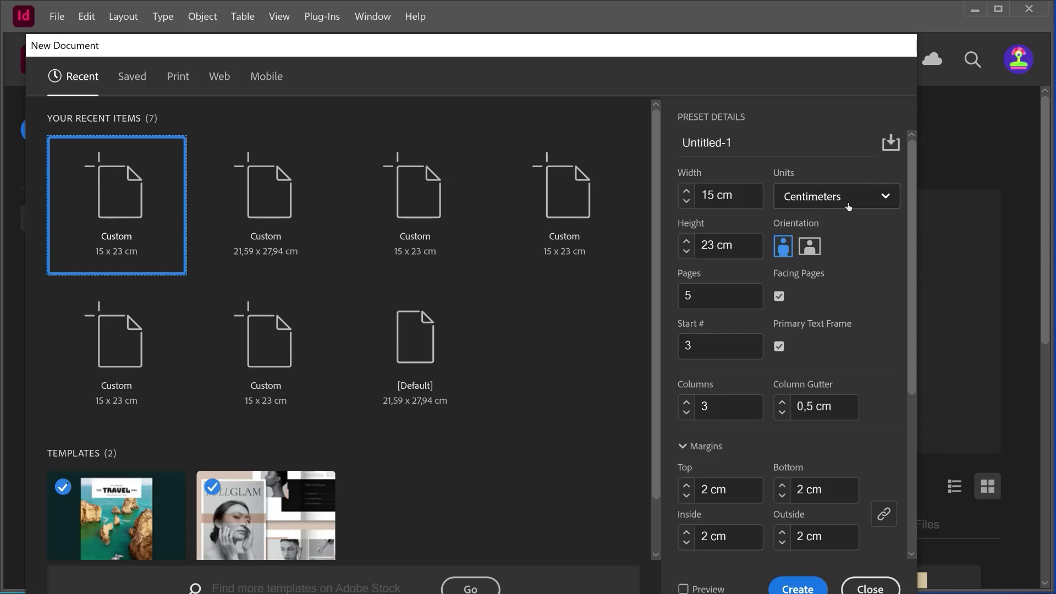
{"action": "key", "text": "Escape"}
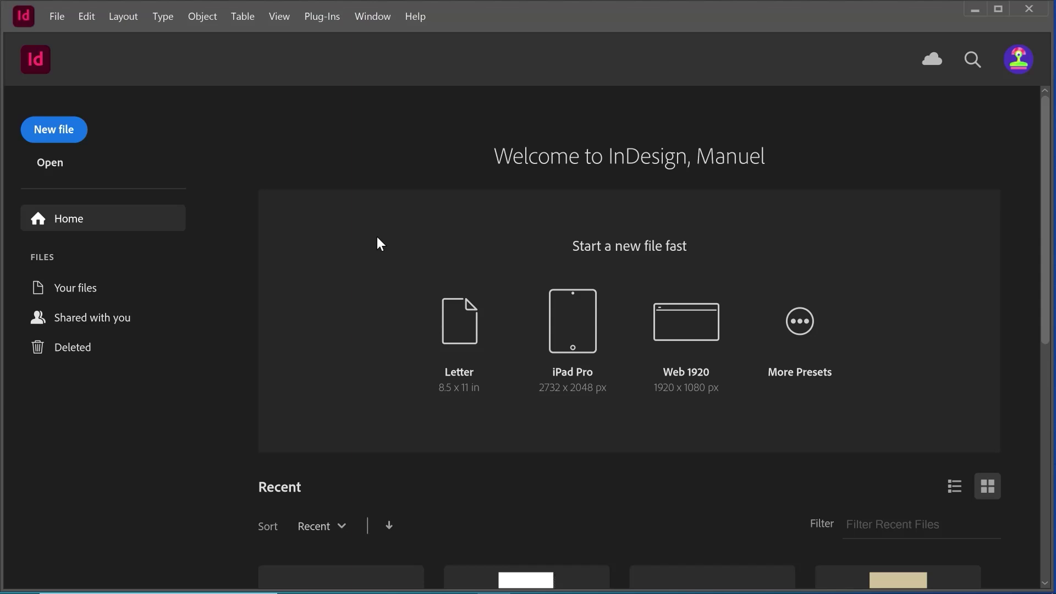
Turn off the preference Show Home Screen When No Documents Are Open and apply it.
{"action": "left_click", "coordinate": [92, 18]}
{"action": "mouse_move", "coordinate": [113, 544]}
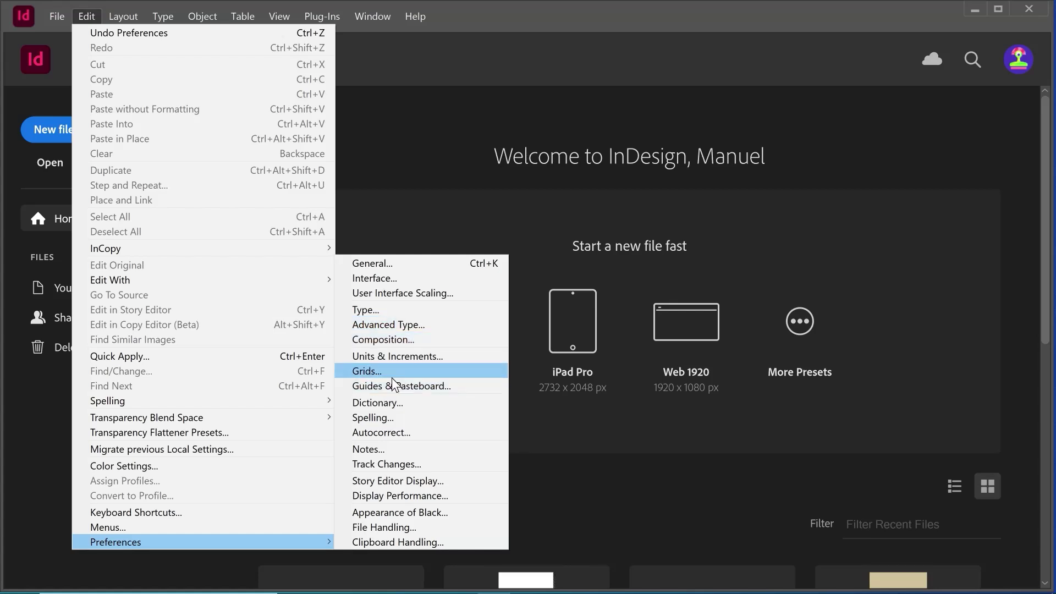
{"action": "left_click", "coordinate": [374, 263]}
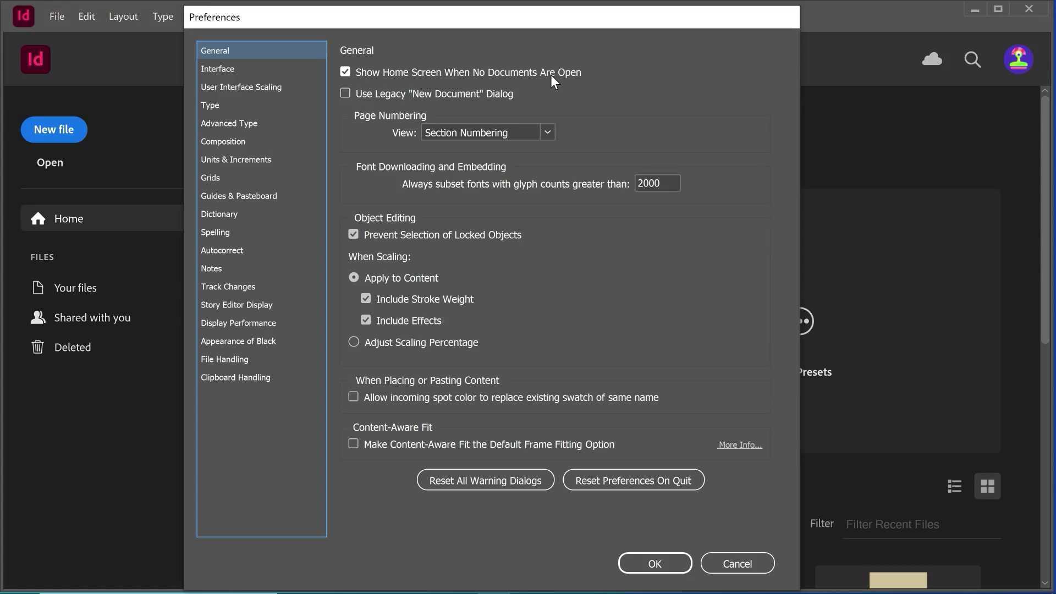
{"action": "left_click", "coordinate": [345, 72]}
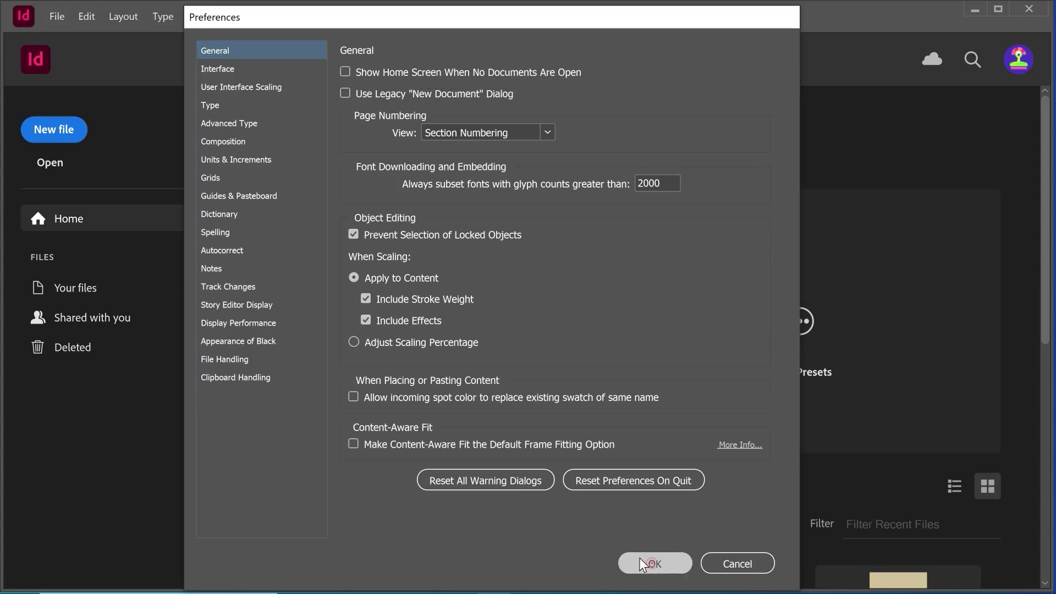
{"action": "left_click", "coordinate": [640, 560]}
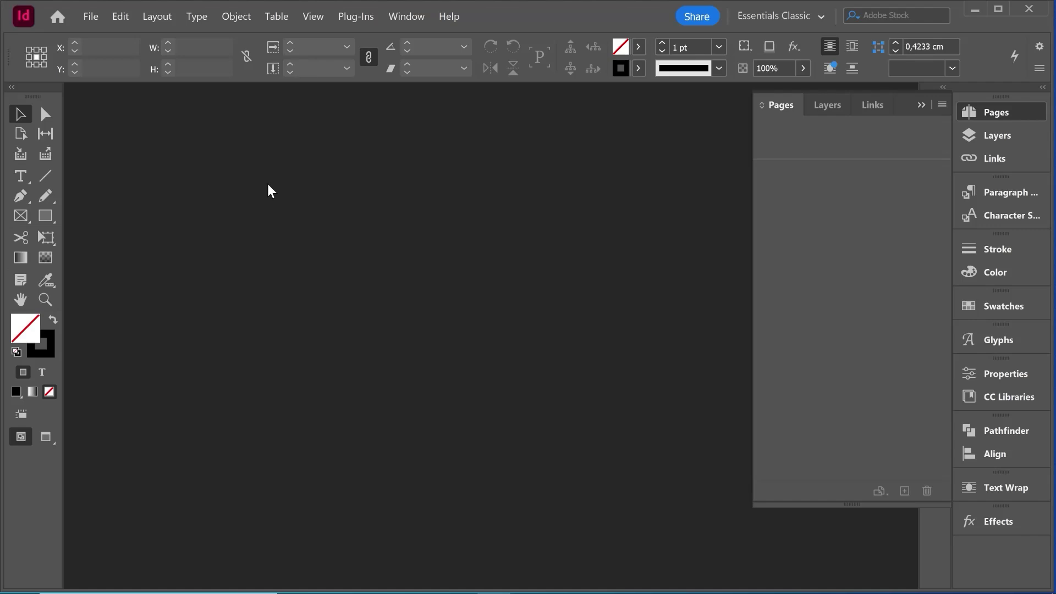
Turn the preference Show Home Screen When No Documents Are Open back on.
{"action": "left_click", "coordinate": [120, 17]}
{"action": "mouse_move", "coordinate": [220, 544]}
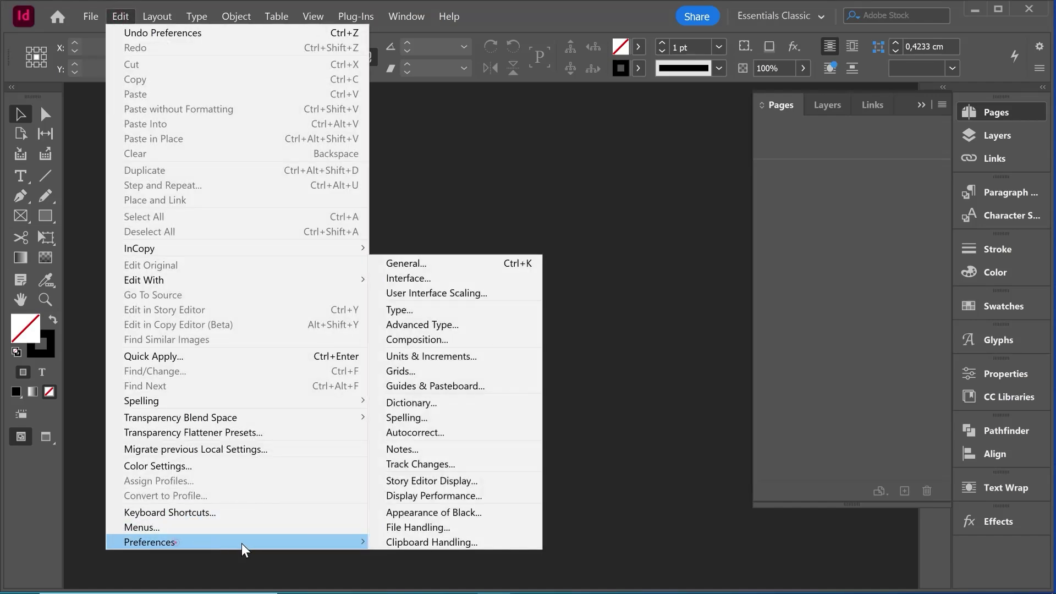
{"action": "left_click", "coordinate": [419, 262]}
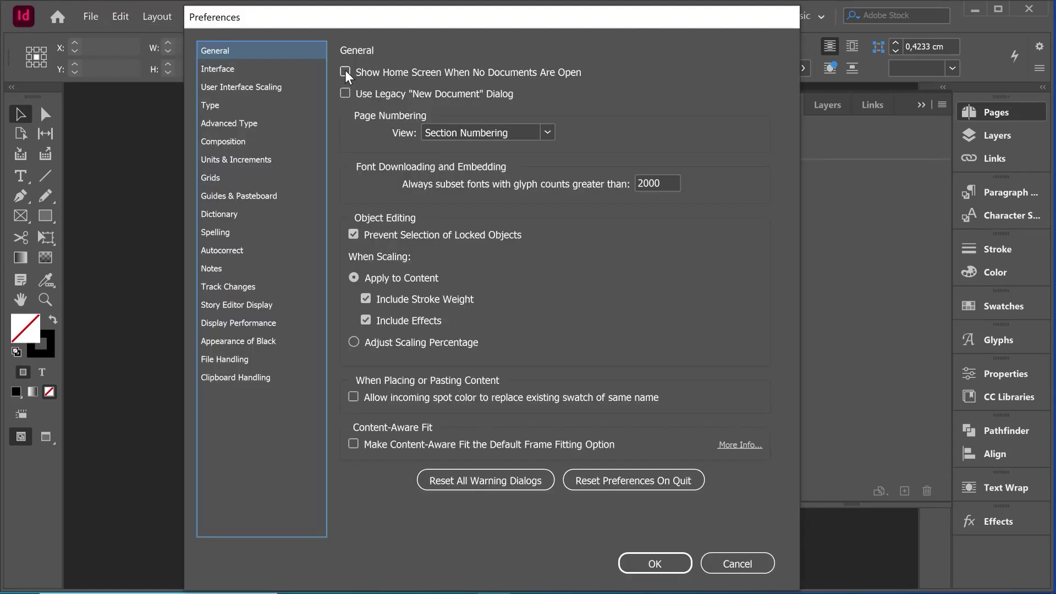
{"action": "left_click", "coordinate": [345, 72]}
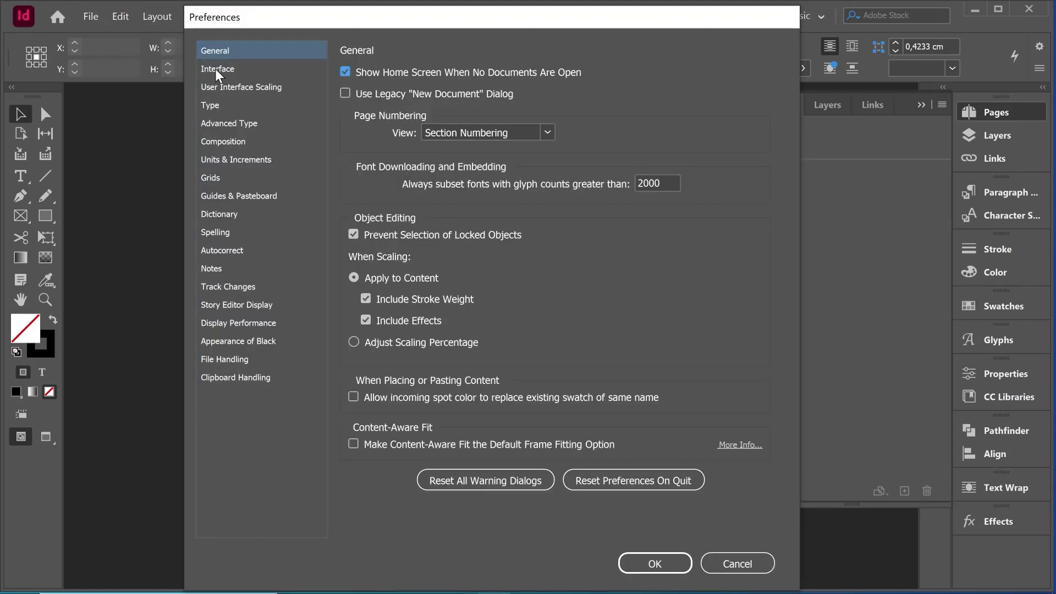
Review the Interface, Units & Increments, Grids, and Guides & Pasteboard preferences, and confirm the dialog.
{"action": "left_click", "coordinate": [217, 69]}
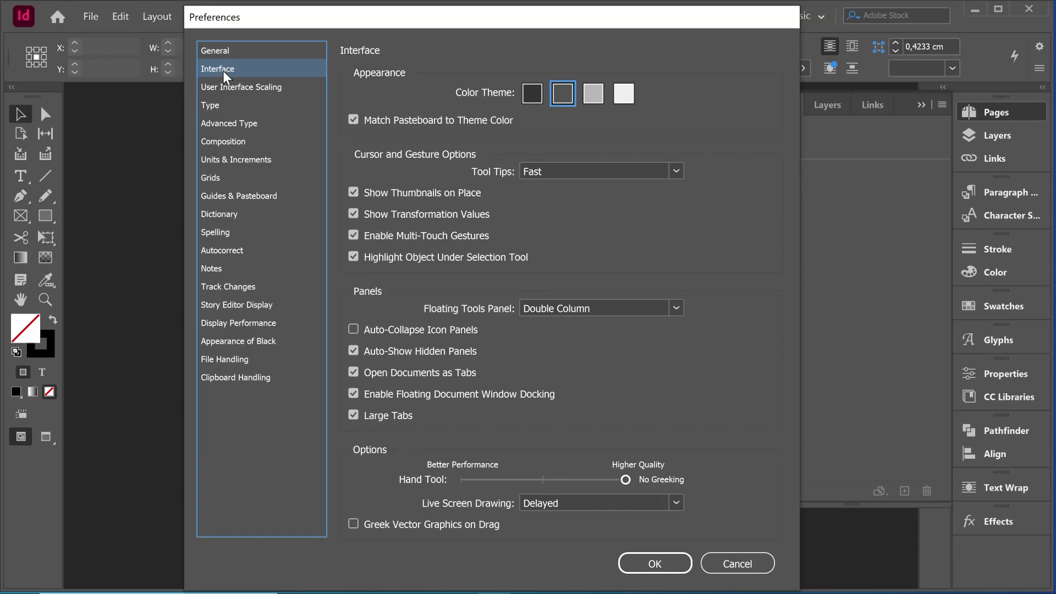
{"action": "left_click", "coordinate": [232, 165]}
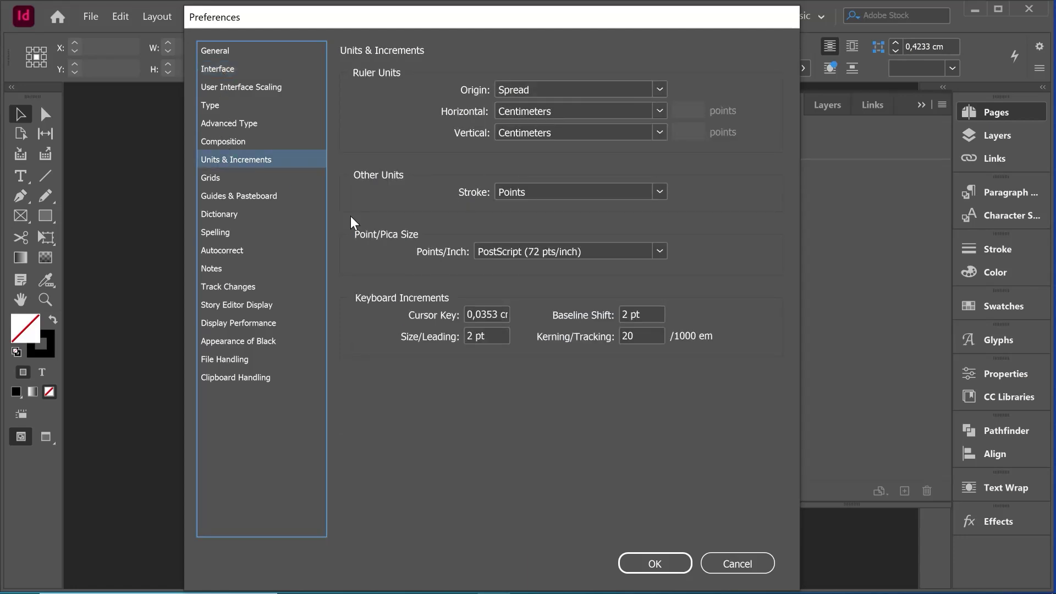
{"action": "left_click", "coordinate": [212, 178]}
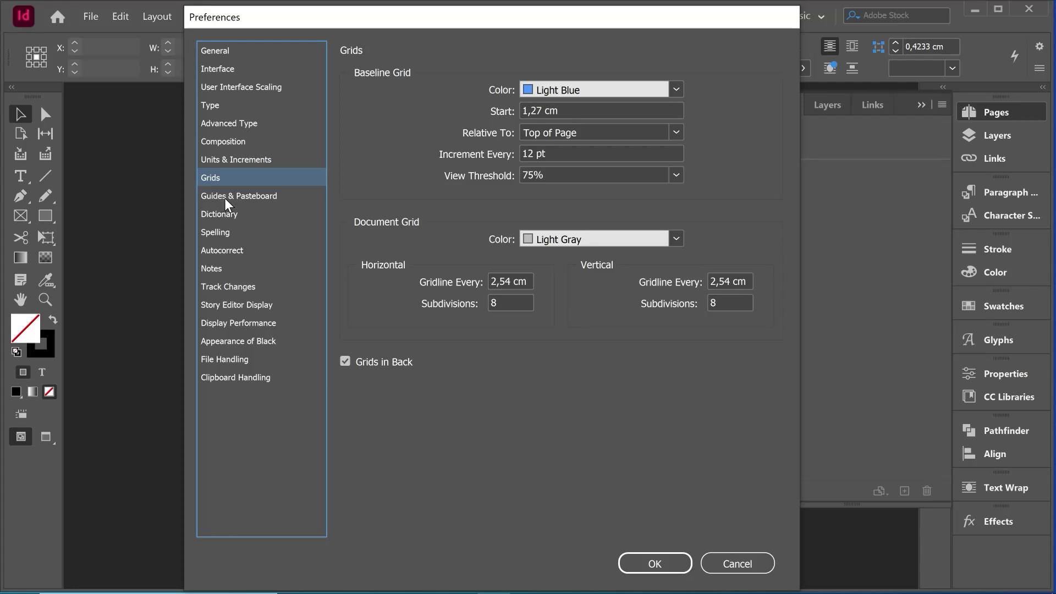
{"action": "left_click", "coordinate": [252, 197]}
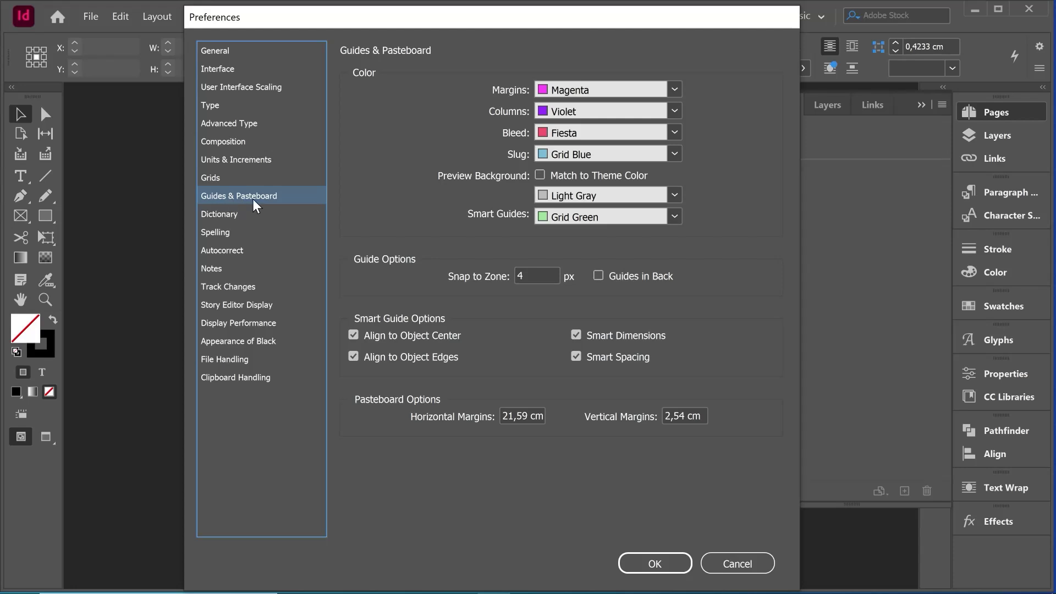
{"action": "left_click", "coordinate": [655, 563]}
Create a new document from a recent custom 15 x 23 cm preset.
{"action": "left_click", "coordinate": [61, 130]}
{"action": "double_click", "coordinate": [390, 155]}
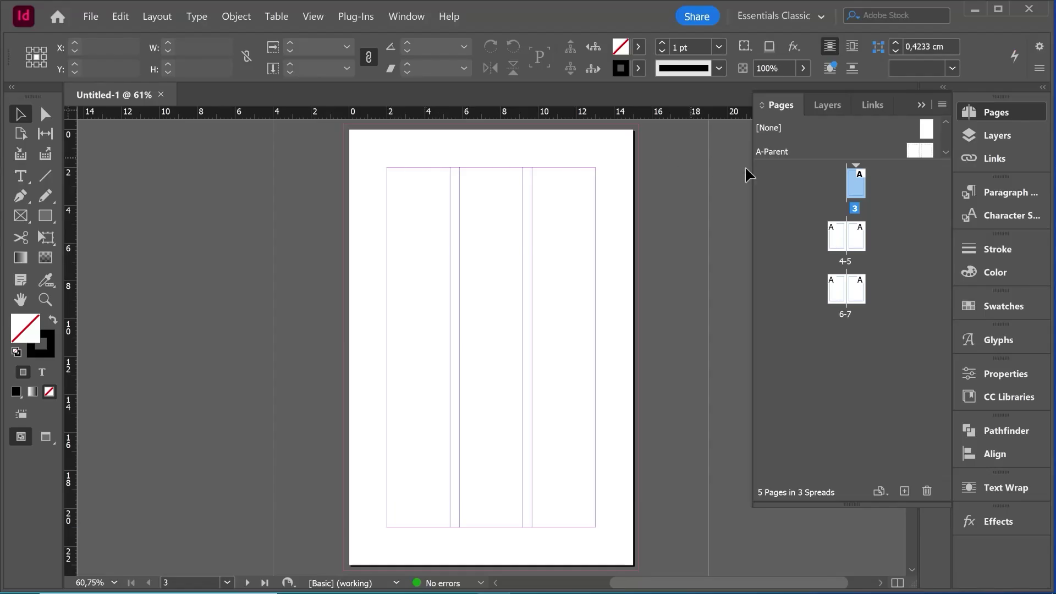
Look through page 3 and the 4-5 spread of the new document, examining the rulers, margins and column guides.
{"action": "scroll", "coordinate": [431, 259], "scroll_direction": "down", "scroll_amount": 5}
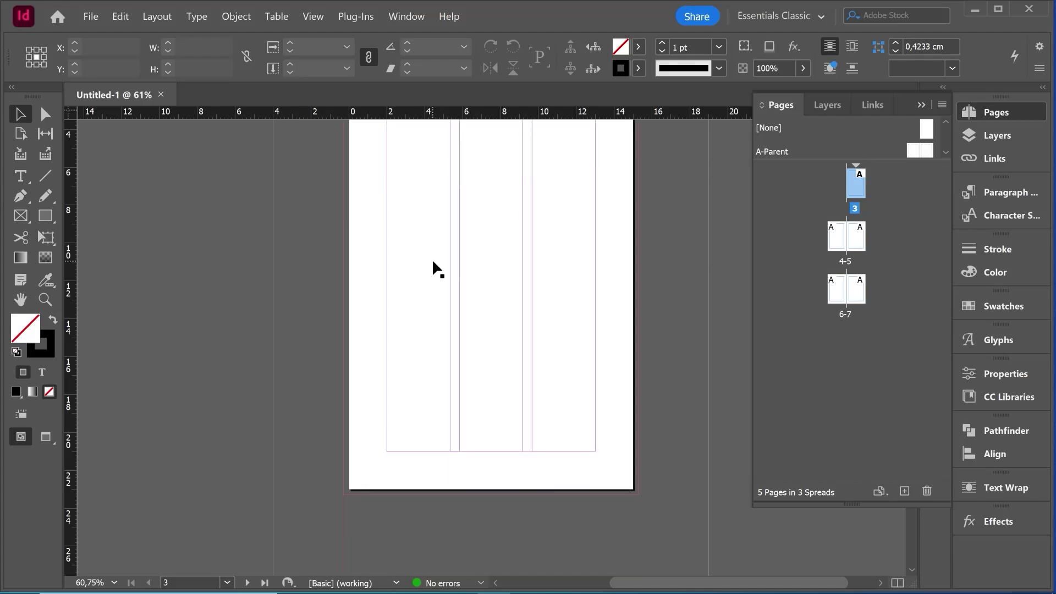
{"action": "scroll", "coordinate": [431, 259], "scroll_direction": "down", "scroll_amount": 5}
{"action": "scroll", "coordinate": [443, 573], "scroll_direction": "left", "scroll_amount": 5}
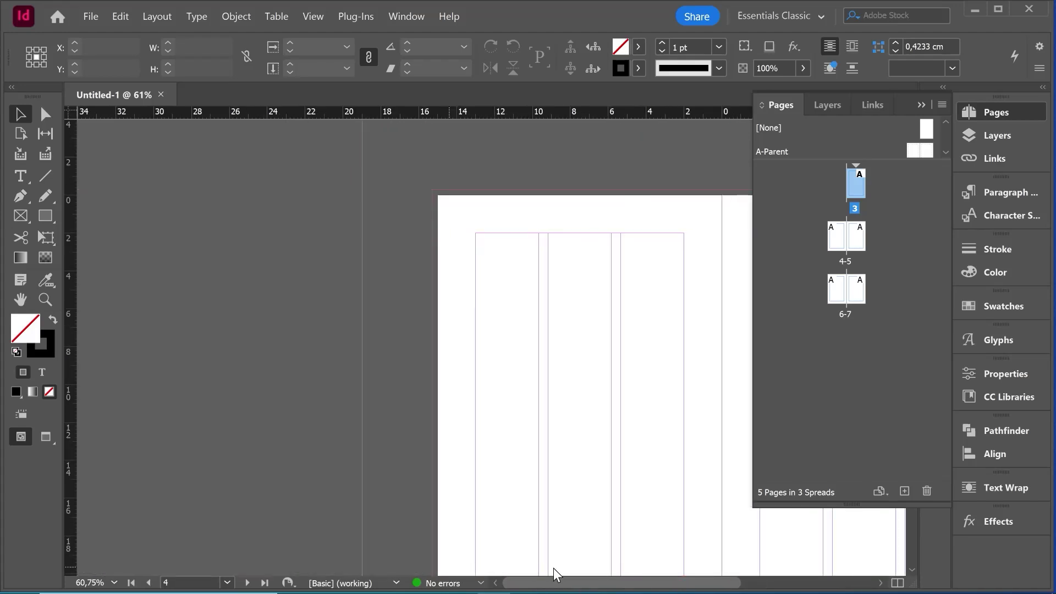
{"action": "scroll", "coordinate": [739, 570], "scroll_direction": "right", "scroll_amount": 4}
{"action": "scroll", "coordinate": [739, 569], "scroll_direction": "right", "scroll_amount": 3}
{"action": "scroll", "coordinate": [625, 569], "scroll_direction": "left", "scroll_amount": 8}
{"action": "scroll", "coordinate": [581, 569], "scroll_direction": "right", "scroll_amount": 3}
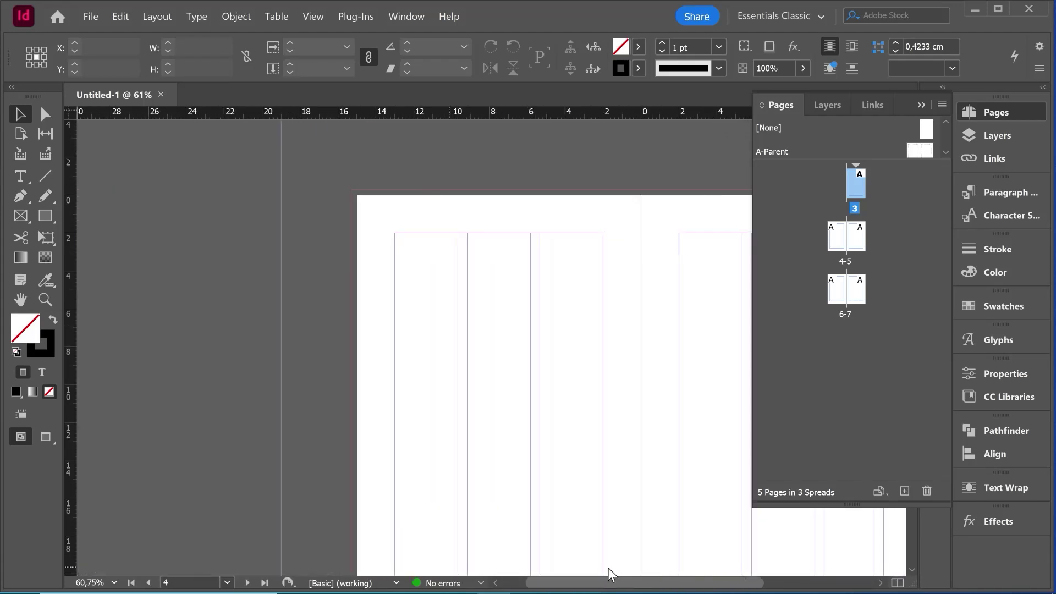
{"action": "scroll", "coordinate": [520, 408], "scroll_direction": "up", "scroll_amount": 3}
{"action": "scroll", "coordinate": [520, 407], "scroll_direction": "down", "scroll_amount": 7}
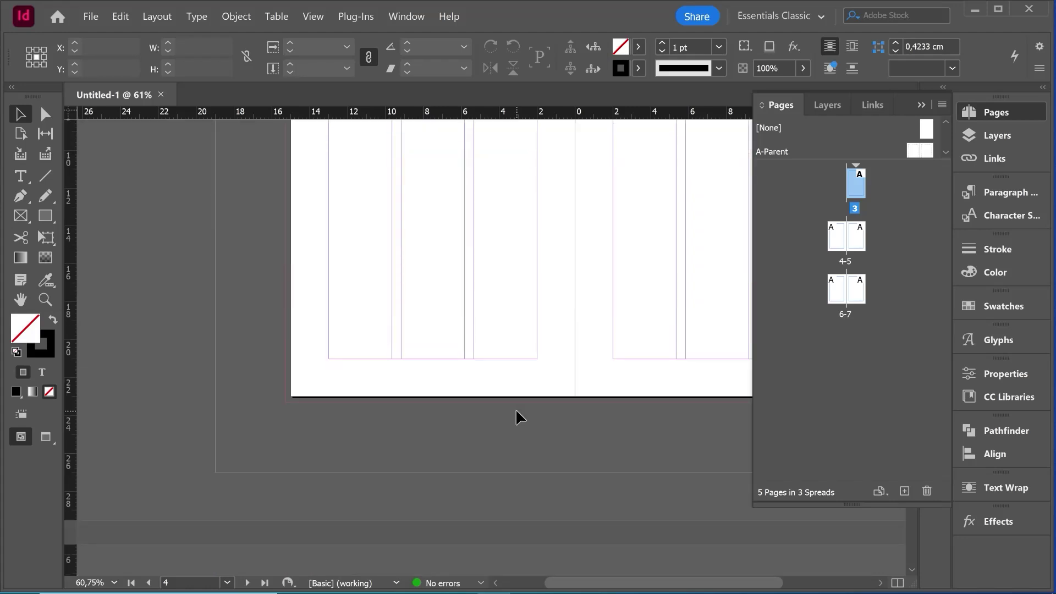
{"action": "scroll", "coordinate": [515, 409], "scroll_direction": "up", "scroll_amount": 1}
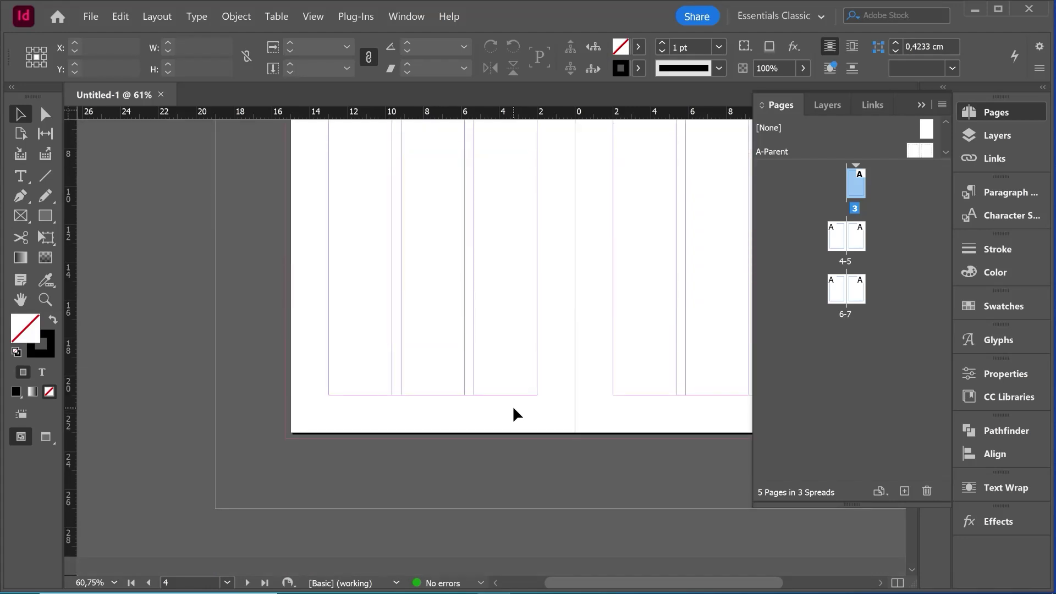
{"action": "scroll", "coordinate": [513, 408], "scroll_direction": "up", "scroll_amount": 1}
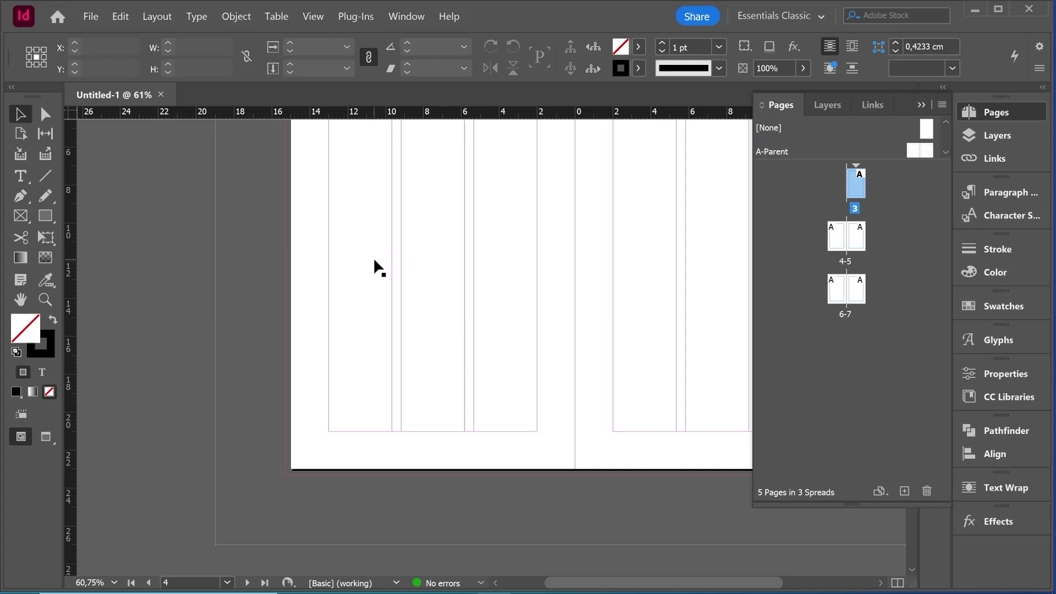
Set the pasteboard's horizontal margins to 6 cm in the Guides & Pasteboard preferences and view the spreads with their new pasteboard.
{"action": "left_click", "coordinate": [128, 12]}
{"action": "mouse_move", "coordinate": [166, 541]}
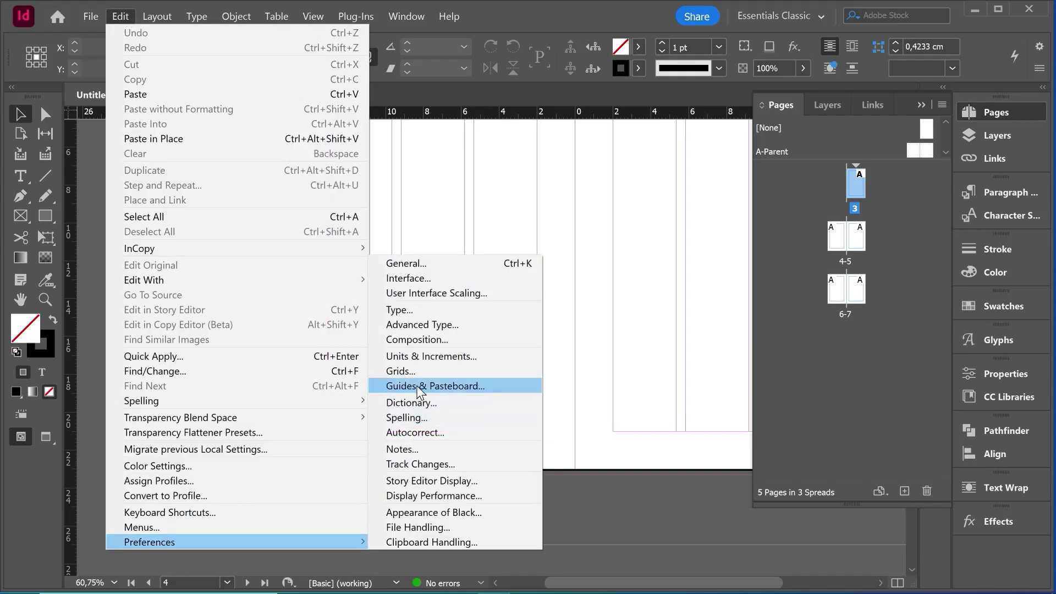
{"action": "left_click", "coordinate": [459, 387]}
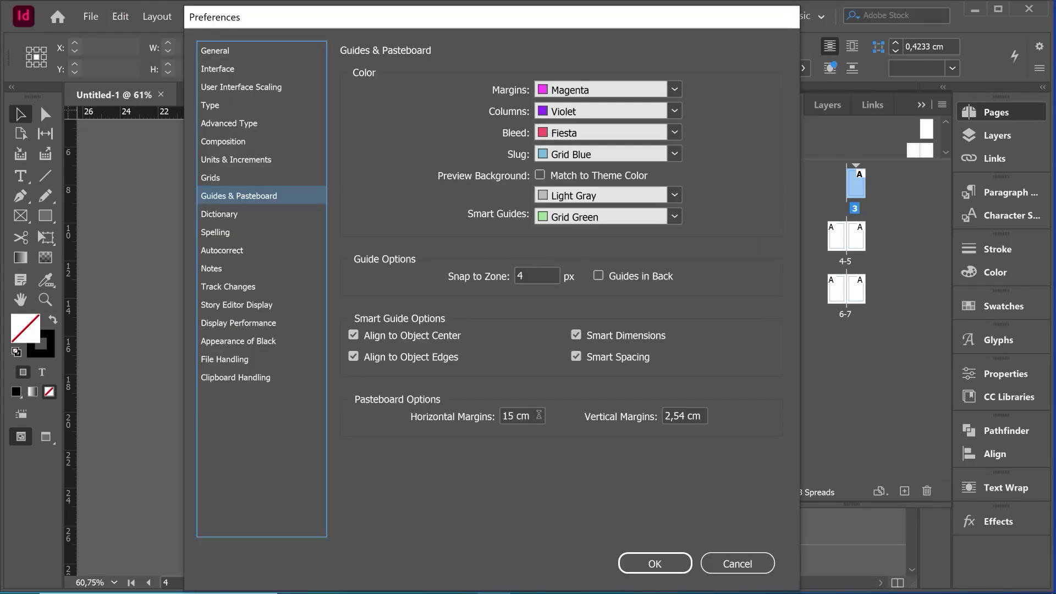
{"action": "left_click_drag", "start_coordinate": [538, 415], "coordinate": [475, 421]}
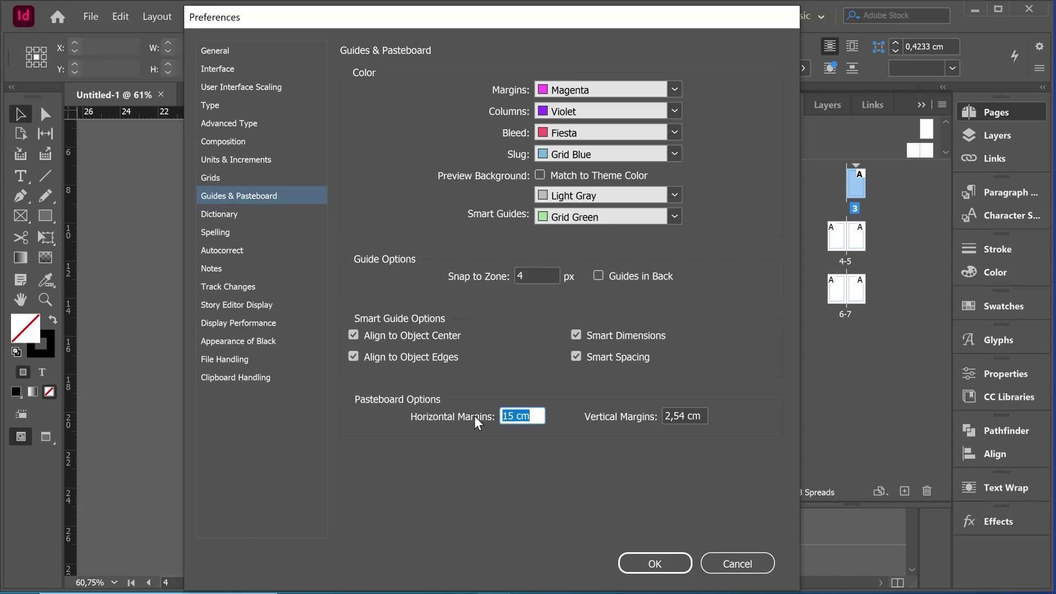
{"action": "type", "text": "6"}
{"action": "left_click", "coordinate": [655, 563]}
{"action": "key", "text": "ctrl+minus"}
{"action": "key", "text": "ctrl+minus"}
{"action": "key", "text": "ctrl+minus"}
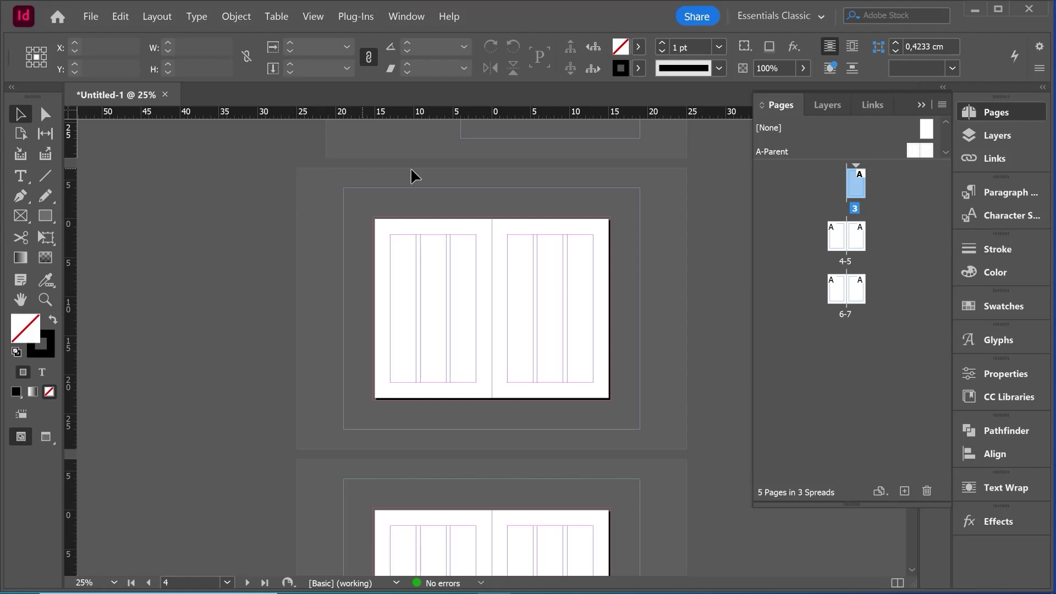
Review the Dictionary preferences, enable dynamic spelling in the Spelling preferences, and confirm the dialog.
{"action": "key", "text": "ctrl+k"}
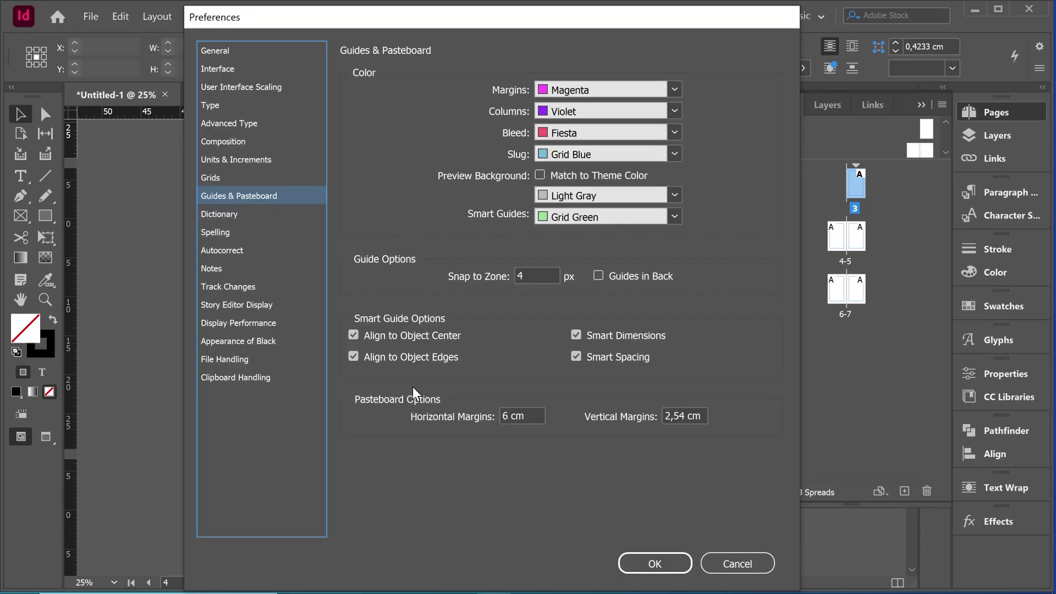
{"action": "left_click", "coordinate": [227, 215]}
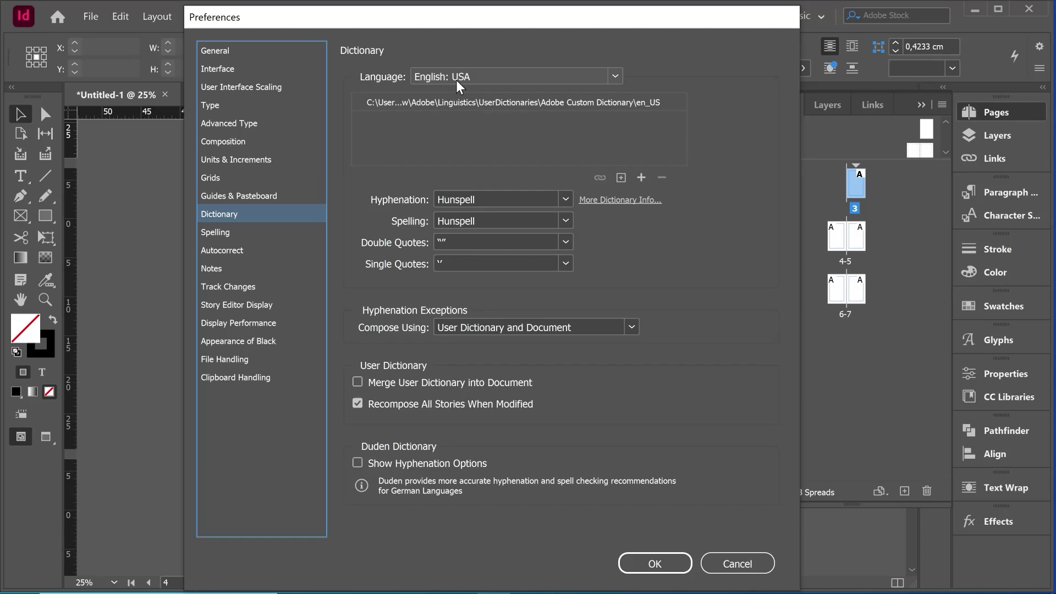
{"action": "left_click", "coordinate": [222, 232]}
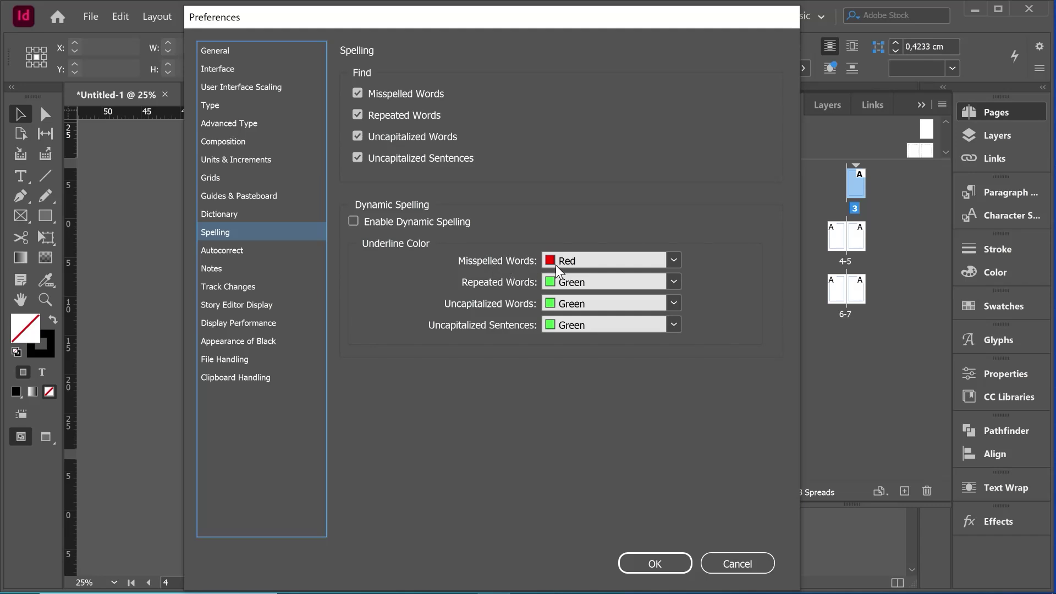
{"action": "left_click", "coordinate": [353, 221]}
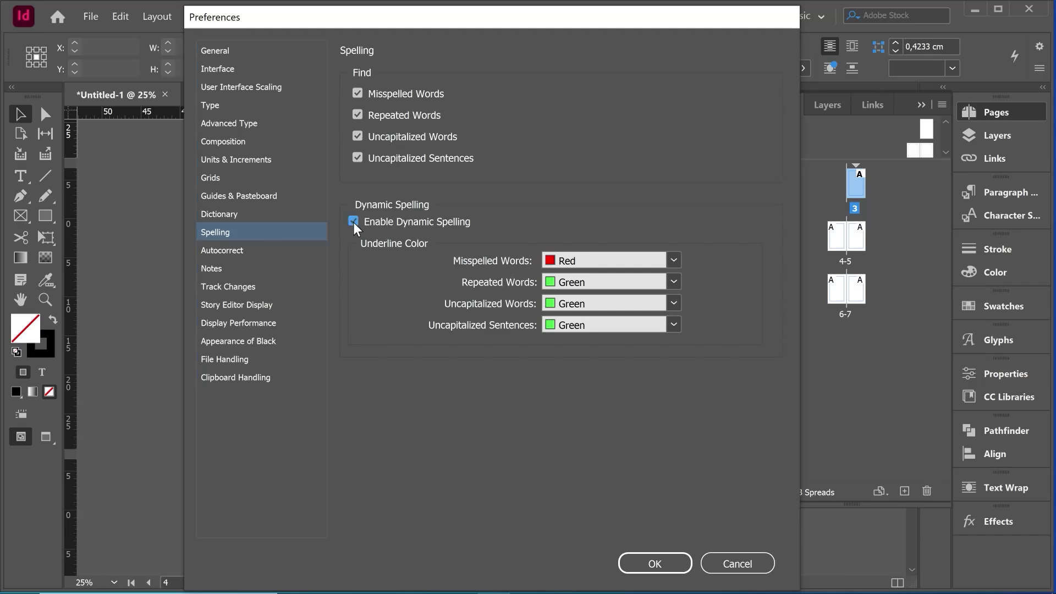
{"action": "left_click", "coordinate": [654, 563]}
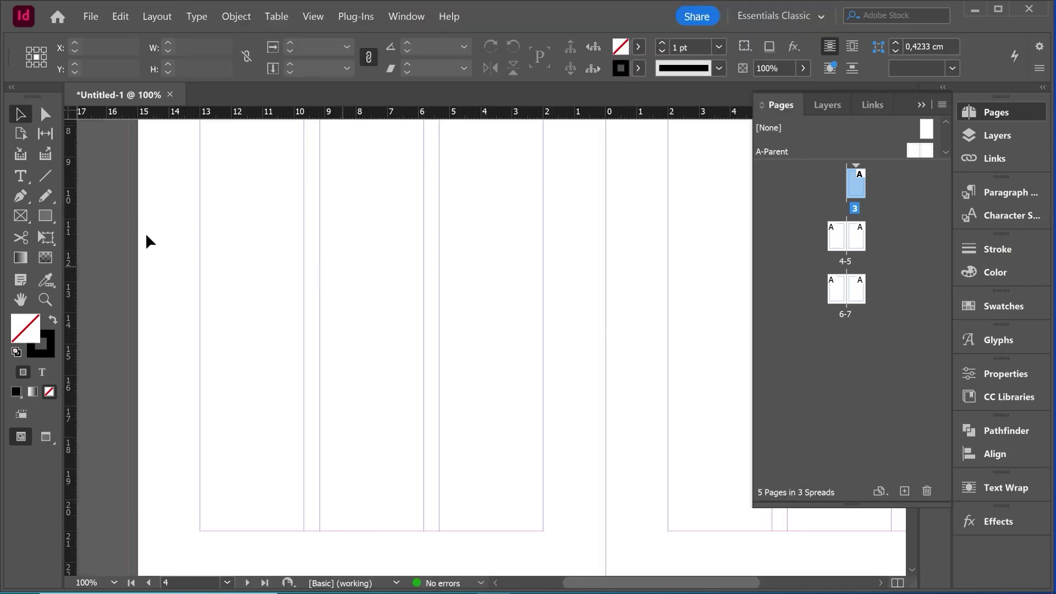
Enter the text "Hello guys I hpe" within the margins of page 3 and replace the misspelled "hpe" with the suggestion "hope".
{"action": "left_click", "coordinate": [20, 176]}
{"action": "left_click", "coordinate": [228, 294]}
{"action": "type", "text": "Hello "}
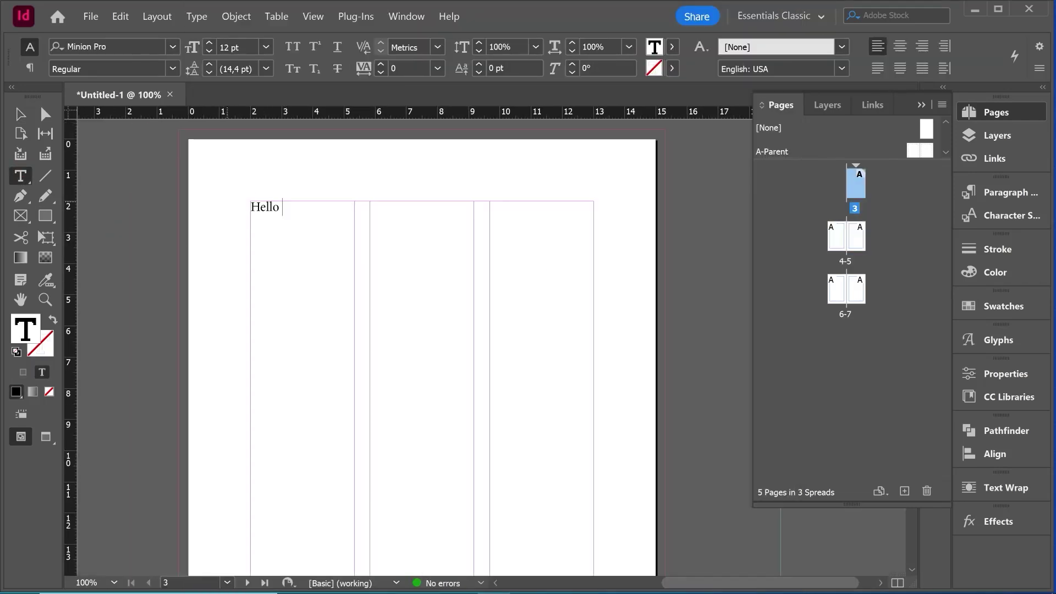
{"action": "type", "text": "guys I hpe"}
{"action": "right_click", "coordinate": [335, 210]}
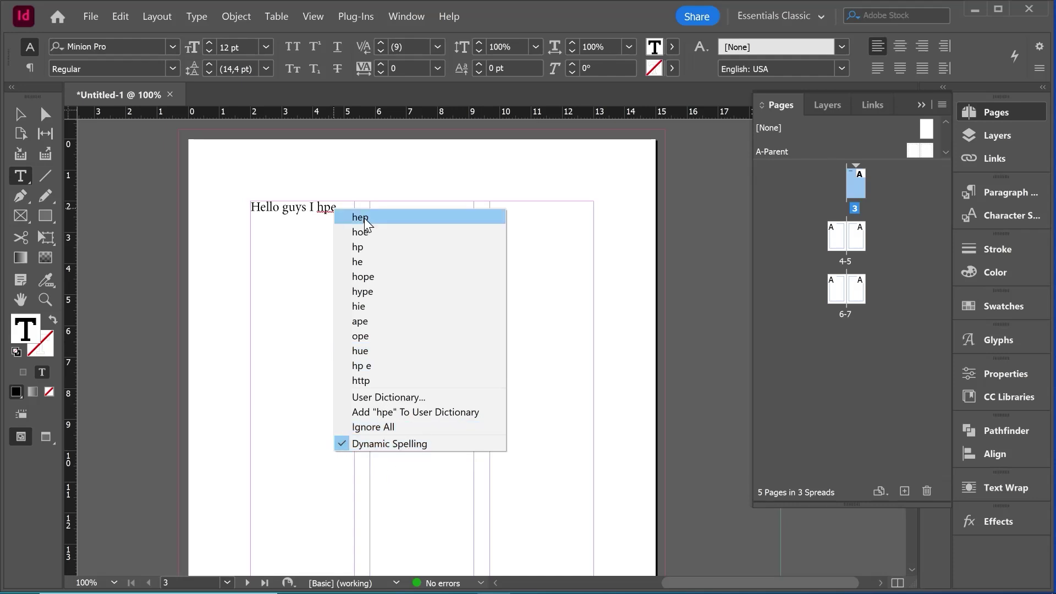
{"action": "left_click", "coordinate": [363, 277]}
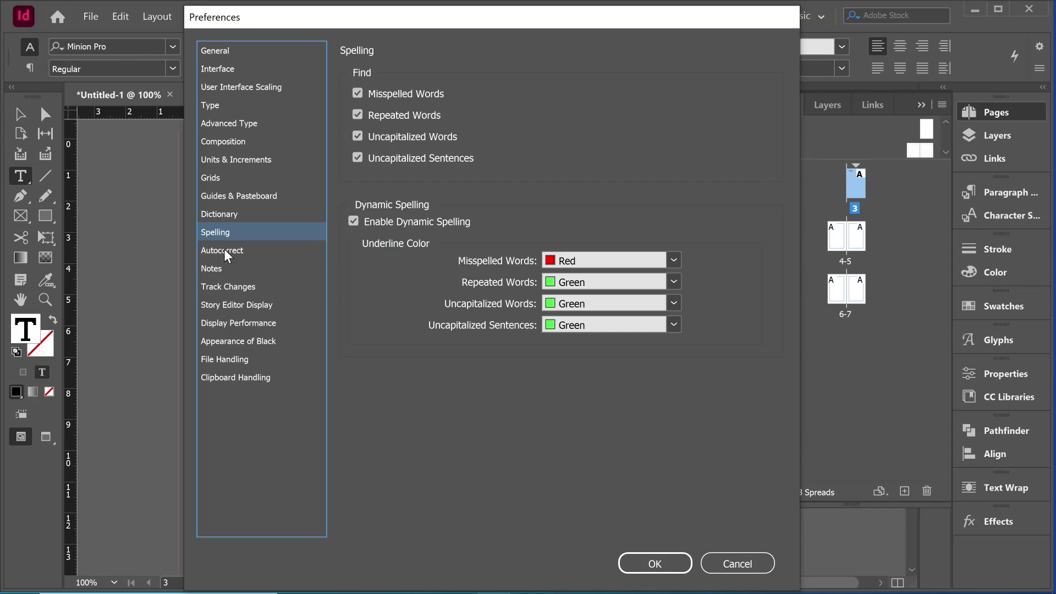
Review the Autocorrect and File Handling preferences.
{"action": "left_click", "coordinate": [223, 250]}
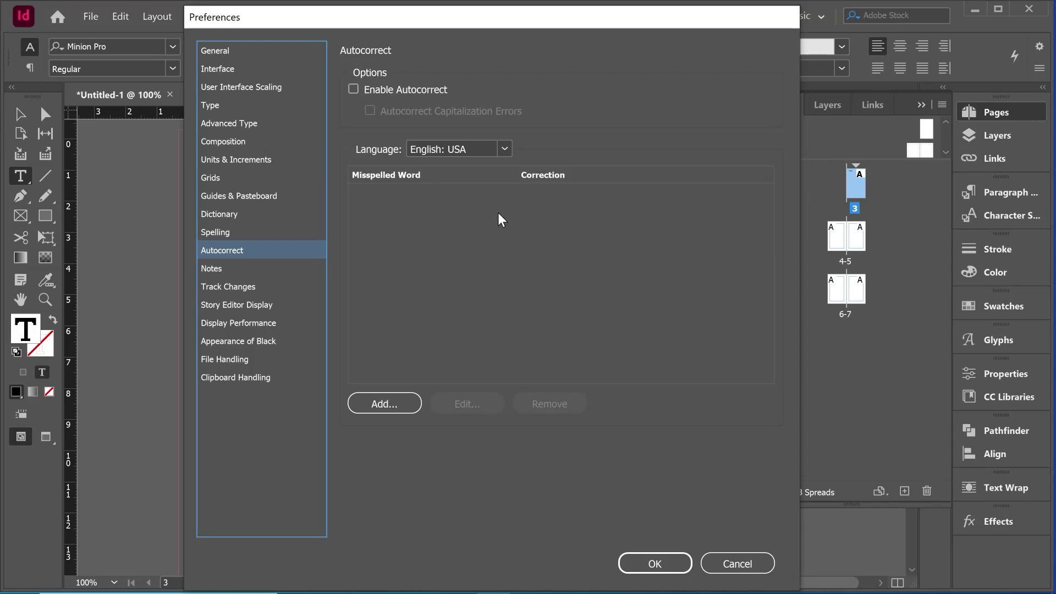
{"action": "left_click", "coordinate": [232, 363]}
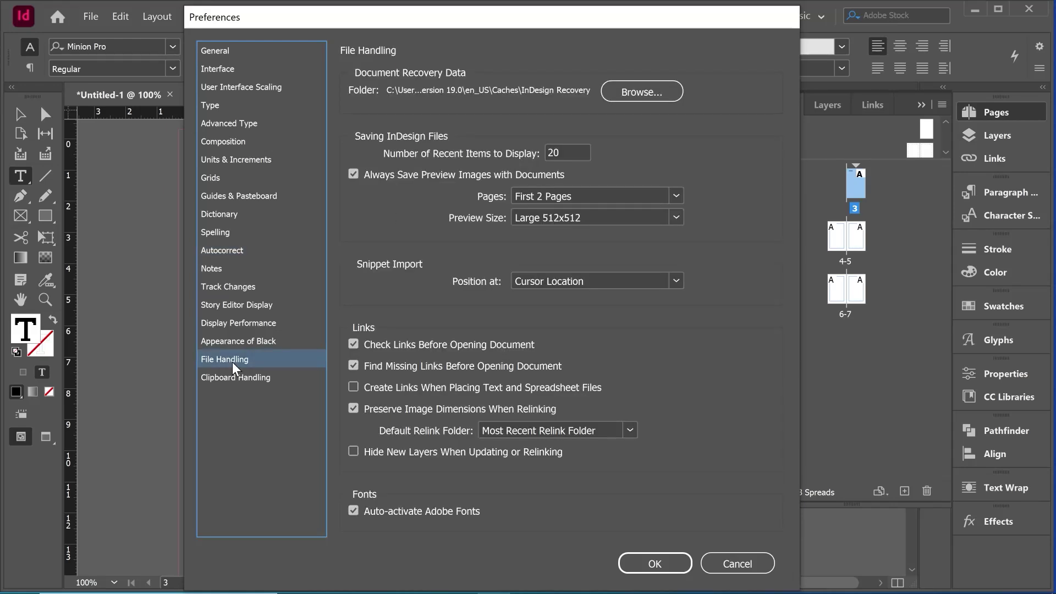